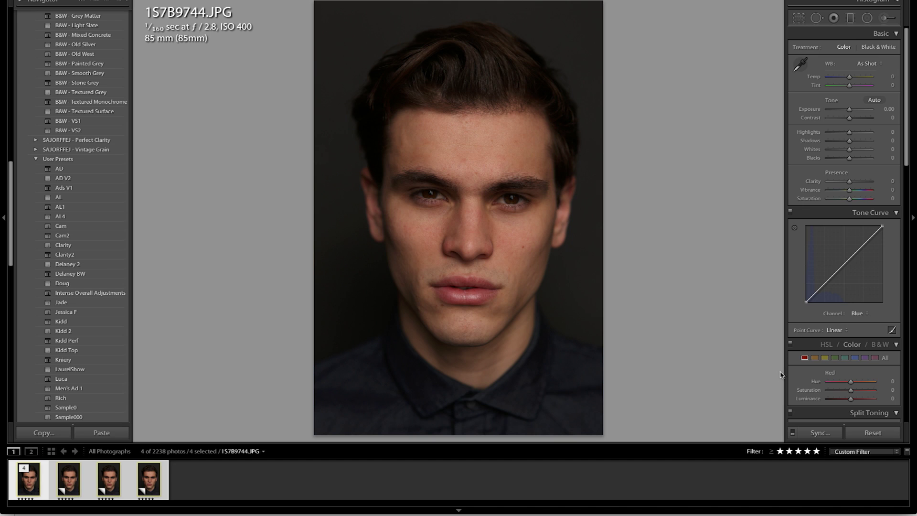
Step: Try the Temperature slider at its coolest and warm extremes, then undo back to As Shot
scroll(864, 342, down, 3)
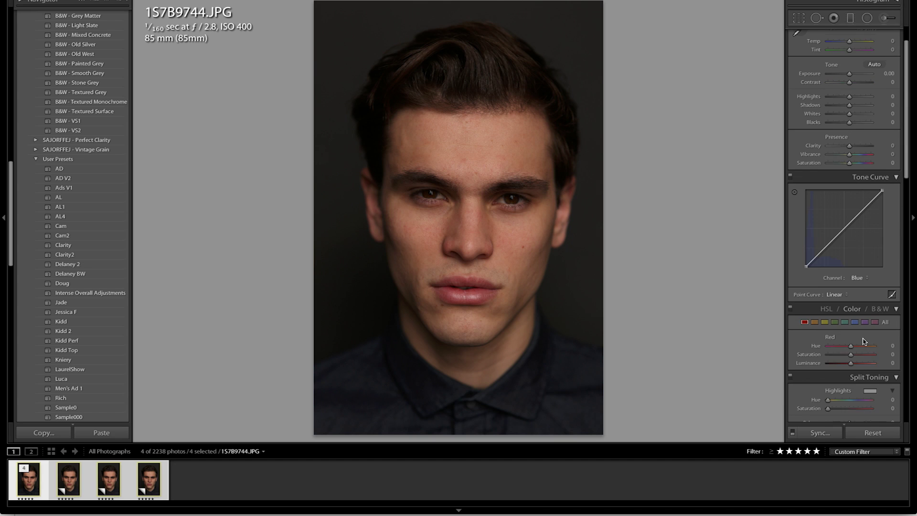
scroll(864, 341, down, 1)
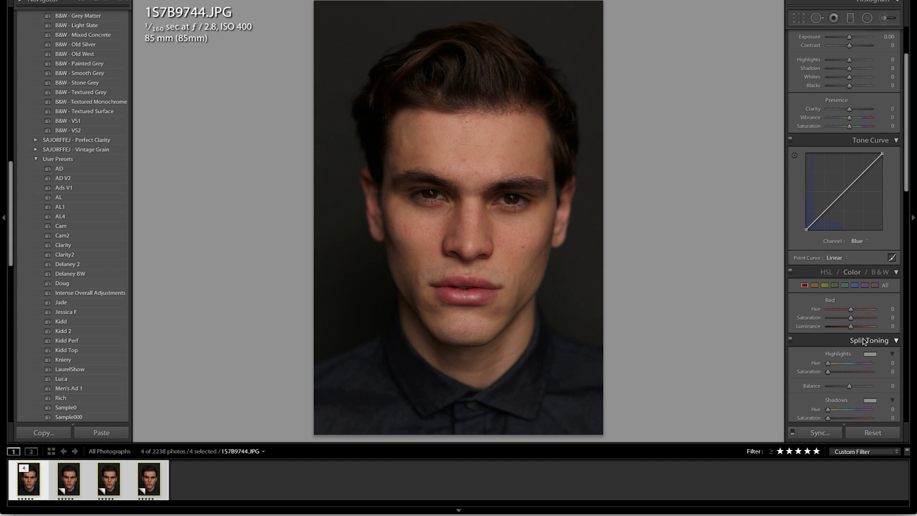
scroll(864, 339, down, 3)
scroll(860, 334, up, 7)
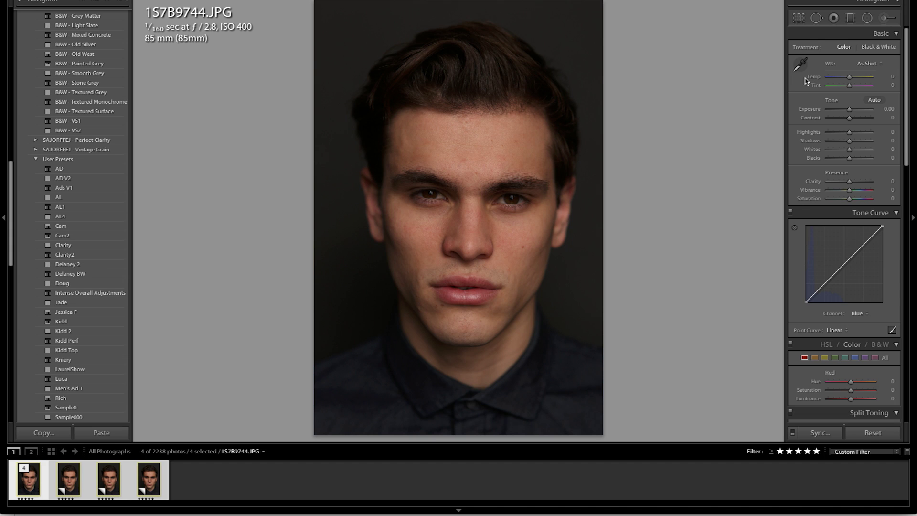
drag(850, 77, 819, 79)
drag(820, 79, 871, 79)
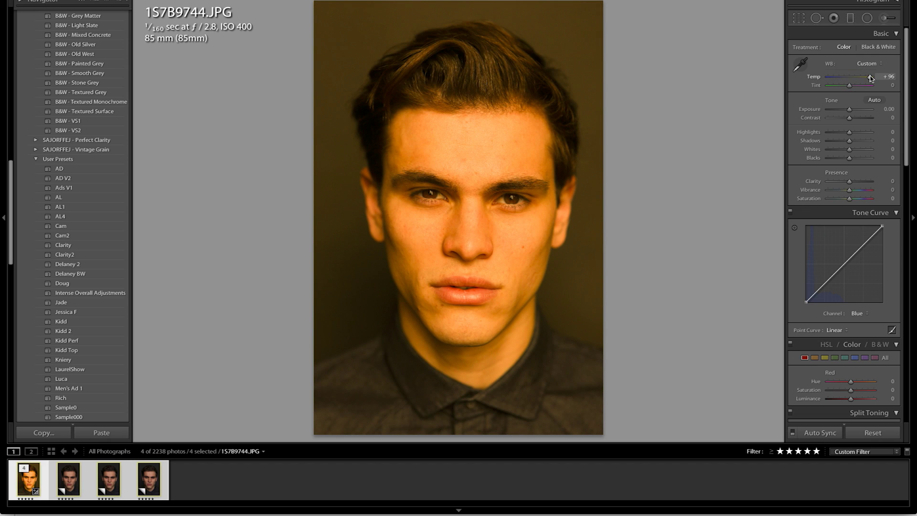
key(ctrl+z)
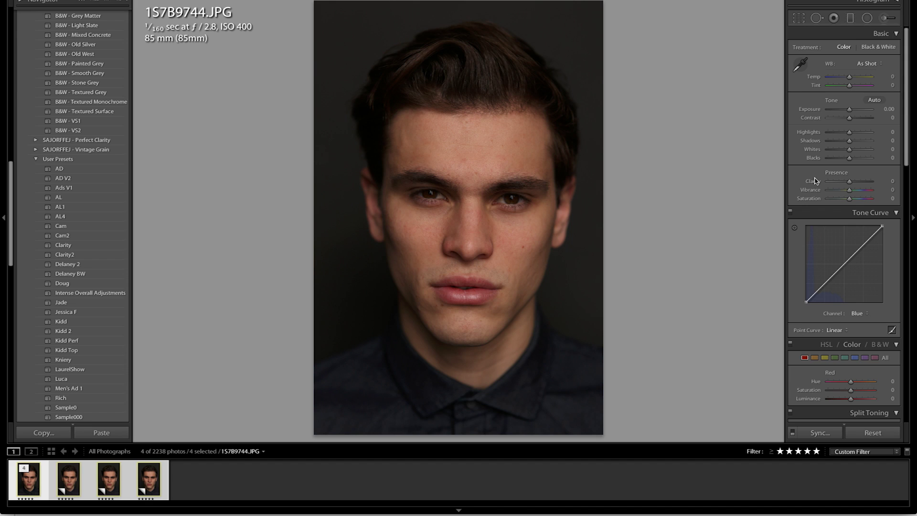
Step: Zoom in to preview Clarity at +45, then zoom out and reset Clarity to 0
click(488, 228)
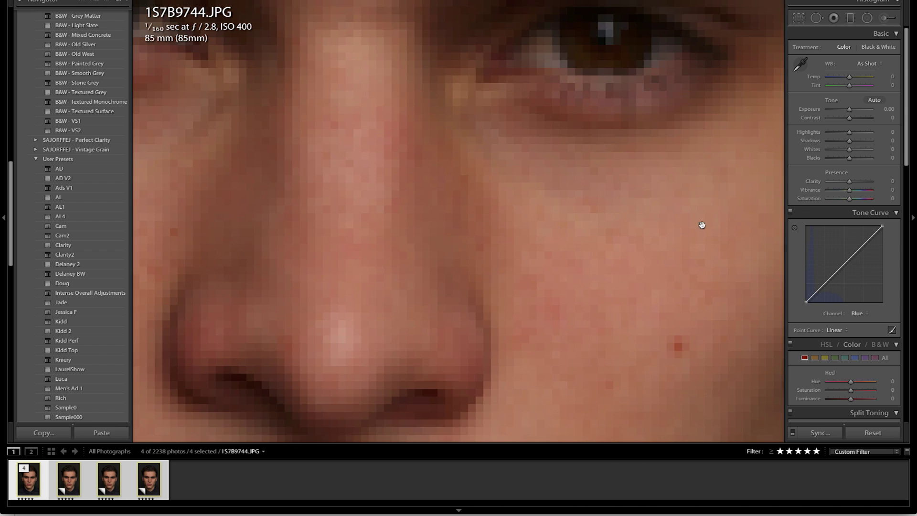
click(859, 182)
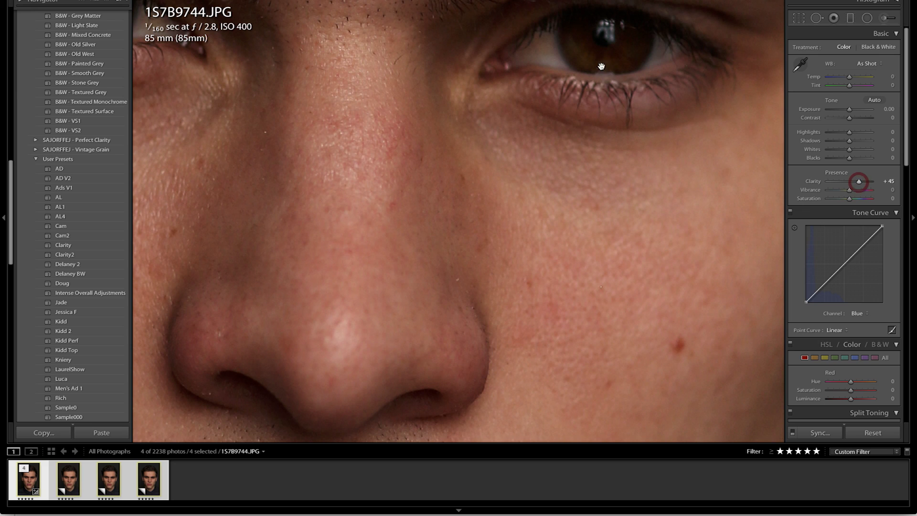
click(435, 272)
click(889, 181)
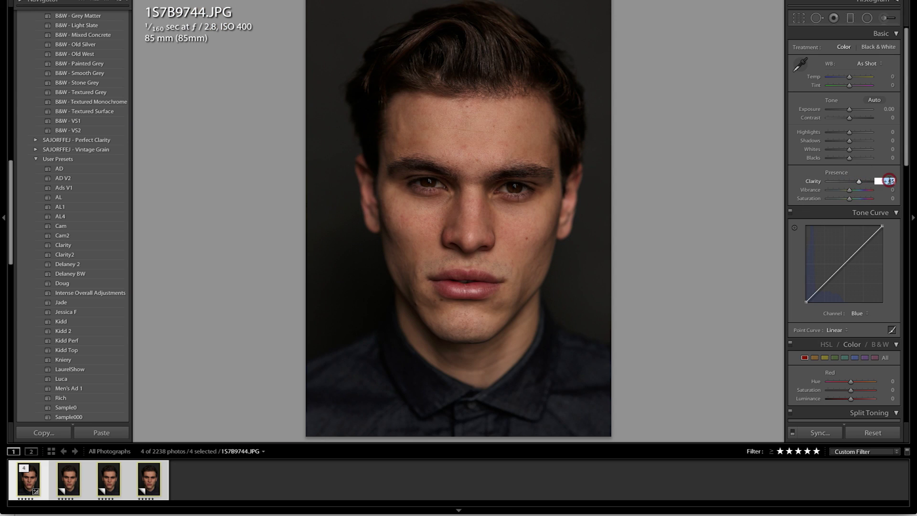
text(0)
key(Return)
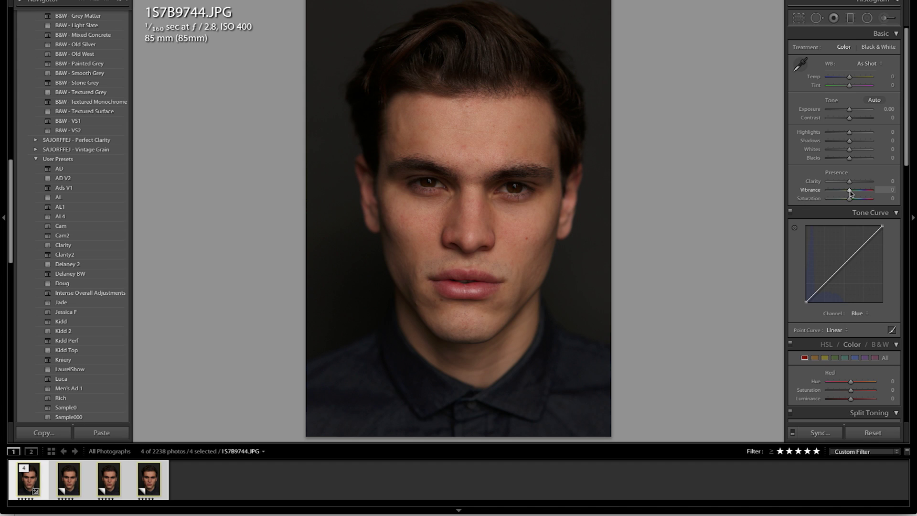
Step: Preview Vibrance at -100 and an extreme Saturation, undoing both changes
drag(848, 190, 802, 190)
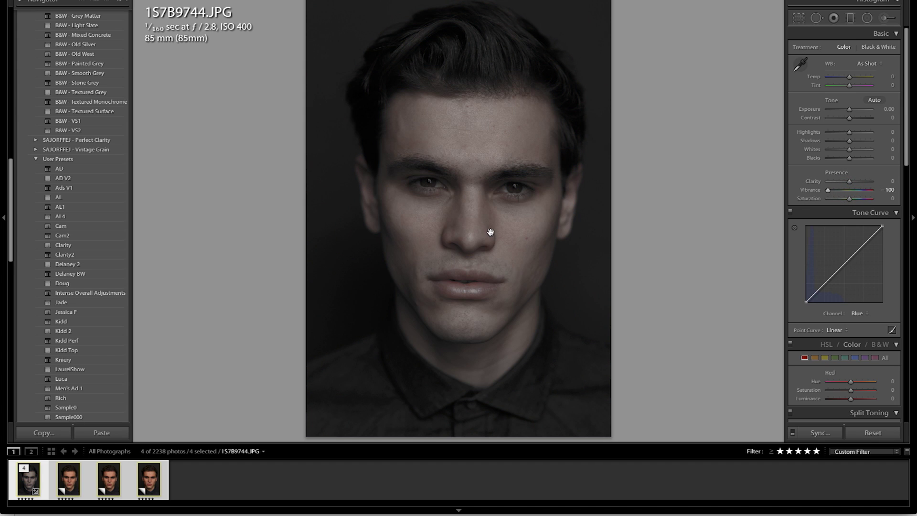
key(ctrl+z)
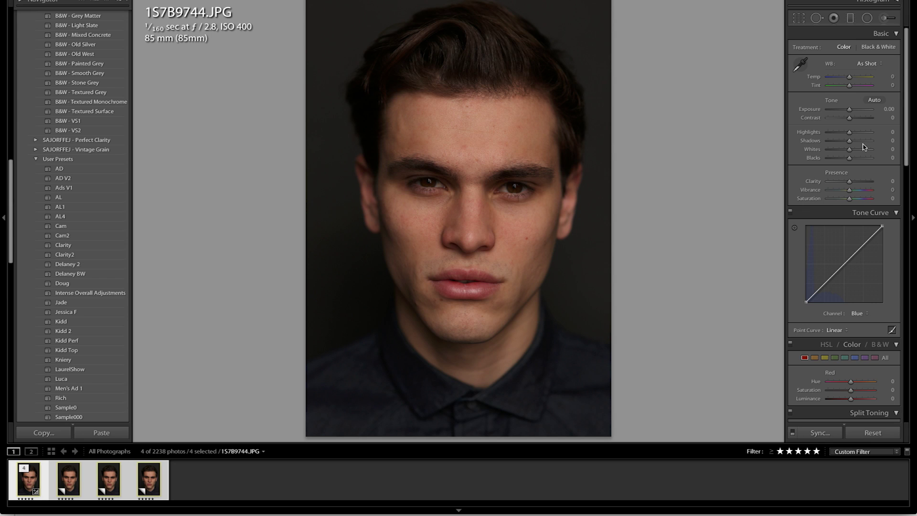
drag(848, 198, 719, 197)
key(ctrl+z)
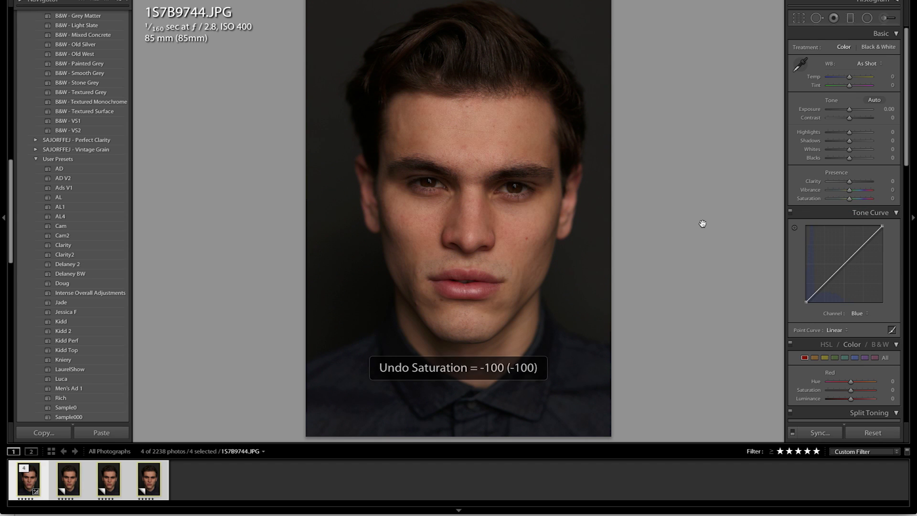
Step: Keep the Point Curve on Linear and switch the tone curve channel to RGB
click(839, 330)
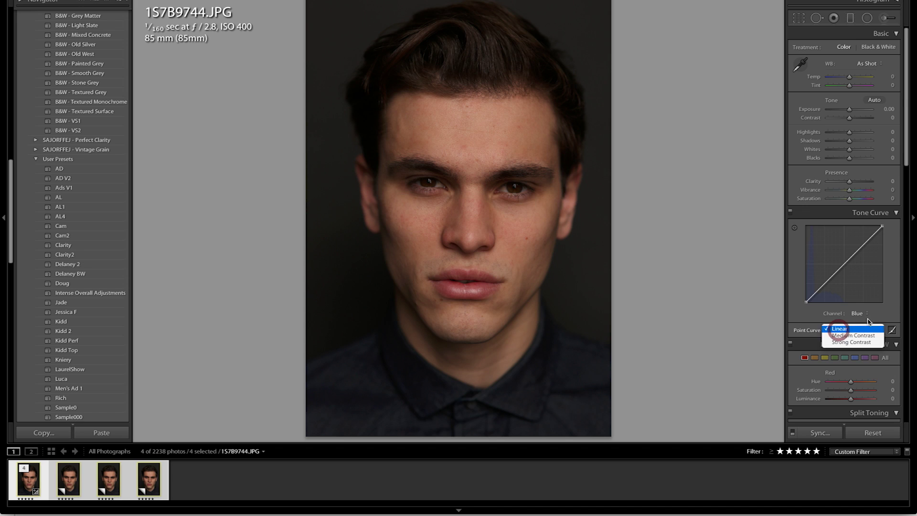
click(839, 329)
click(863, 314)
click(859, 292)
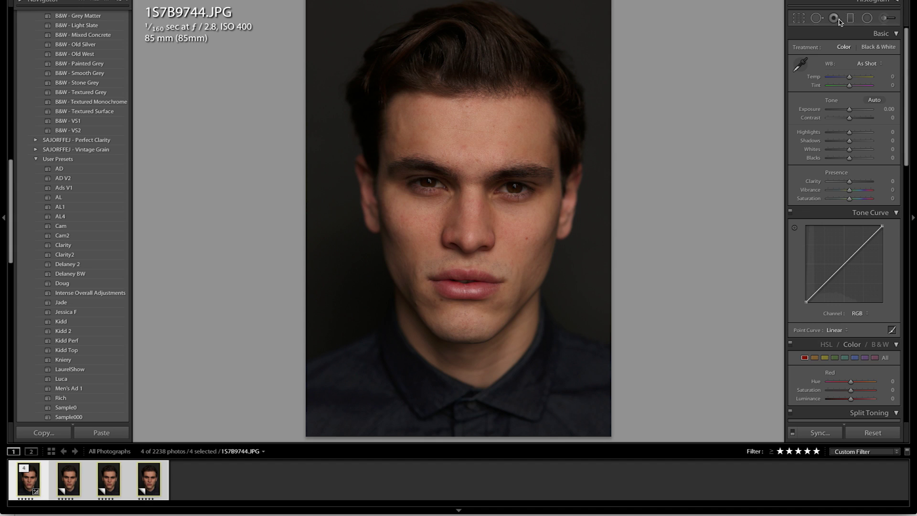
Step: Set white balance Temp to -18 and Tint to -26 for a cooler, bluish portrait
click(842, 78)
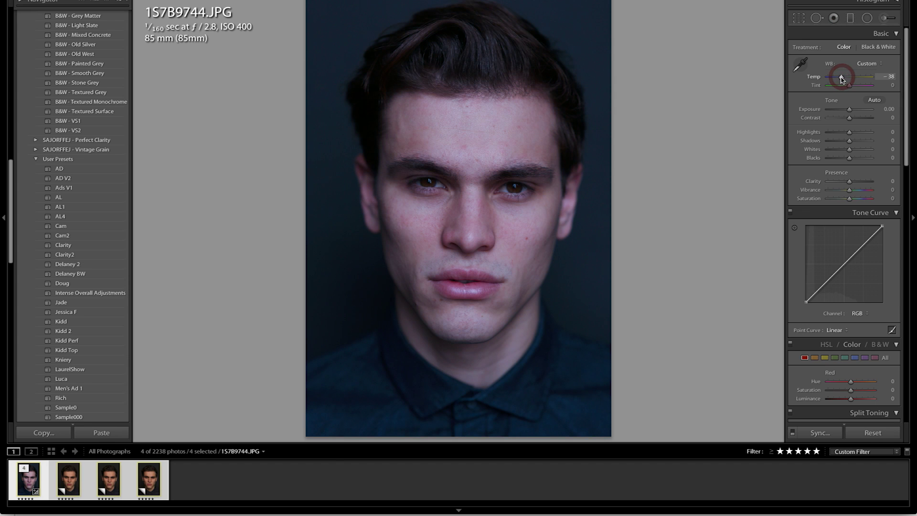
drag(843, 78, 846, 79)
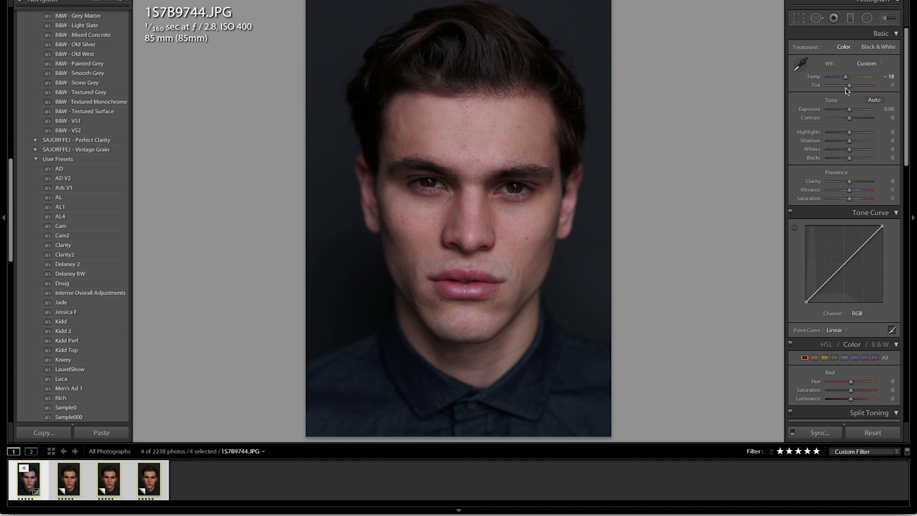
drag(849, 86, 843, 89)
Step: At 1:1 zoom set Clarity to +39, then at full view lower Vibrance to -22
click(510, 211)
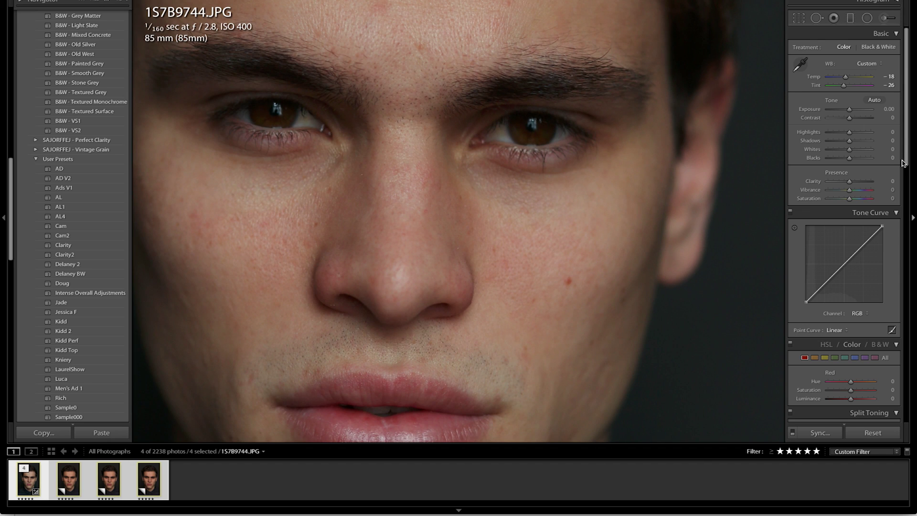
click(858, 183)
drag(858, 183, 856, 182)
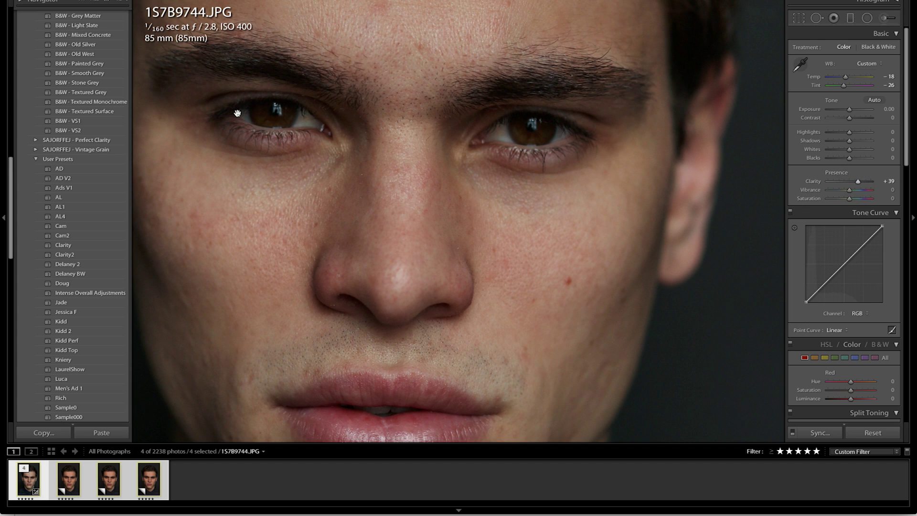
click(577, 92)
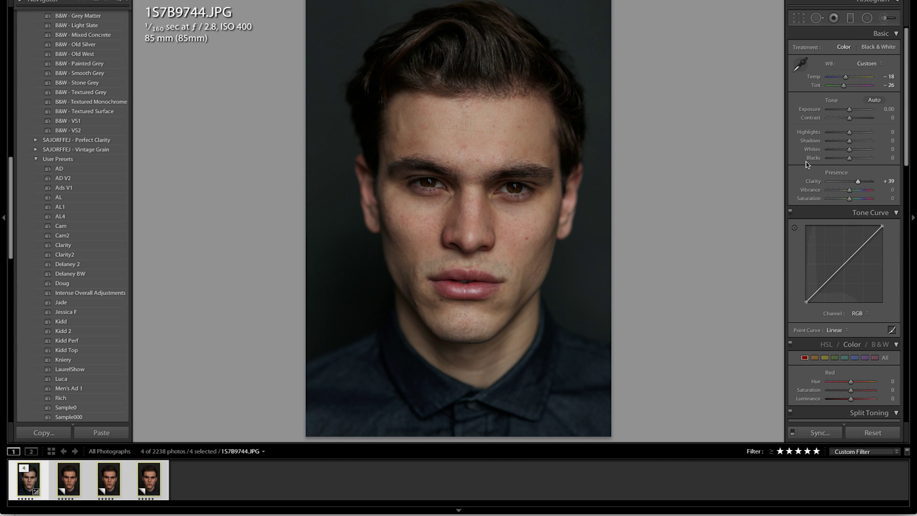
drag(849, 190, 844, 190)
drag(844, 190, 846, 190)
Step: On the Blue tone curve channel, raise a shadow point, then ease it down for a subtle tint
click(857, 313)
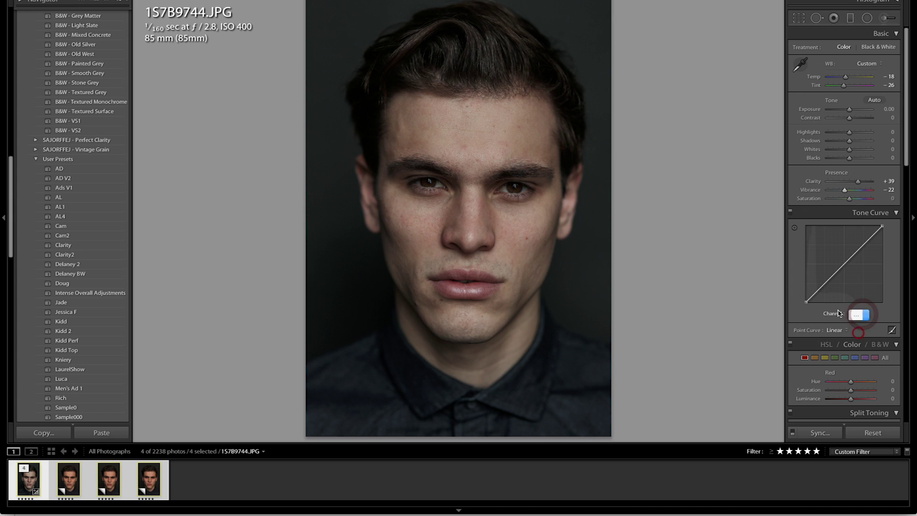
click(857, 340)
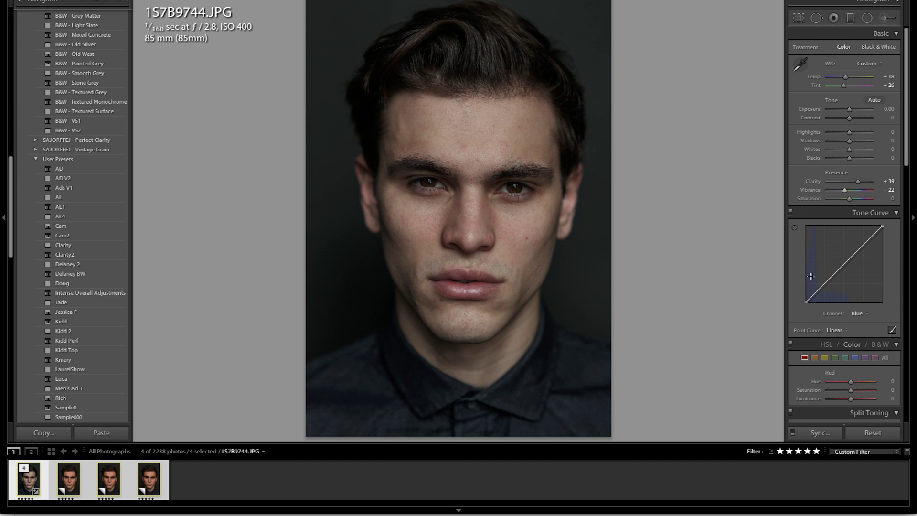
drag(814, 295, 812, 262)
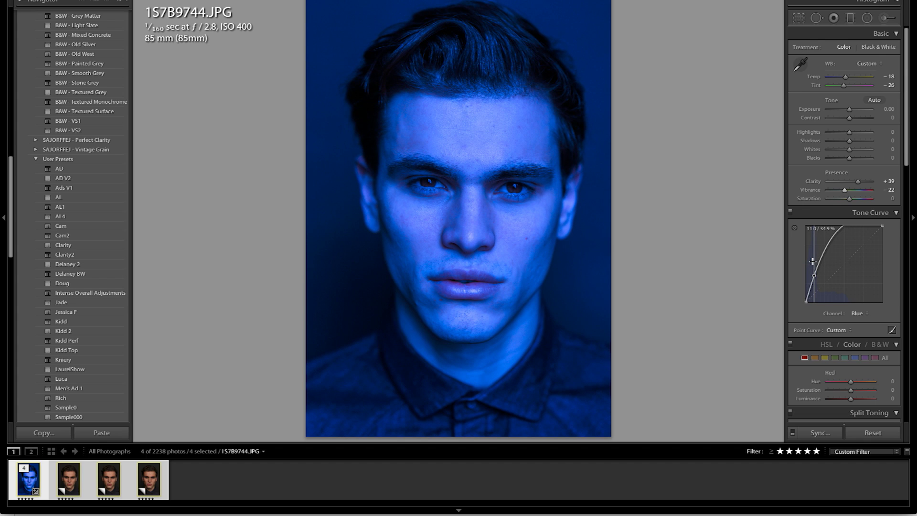
drag(812, 262, 807, 302)
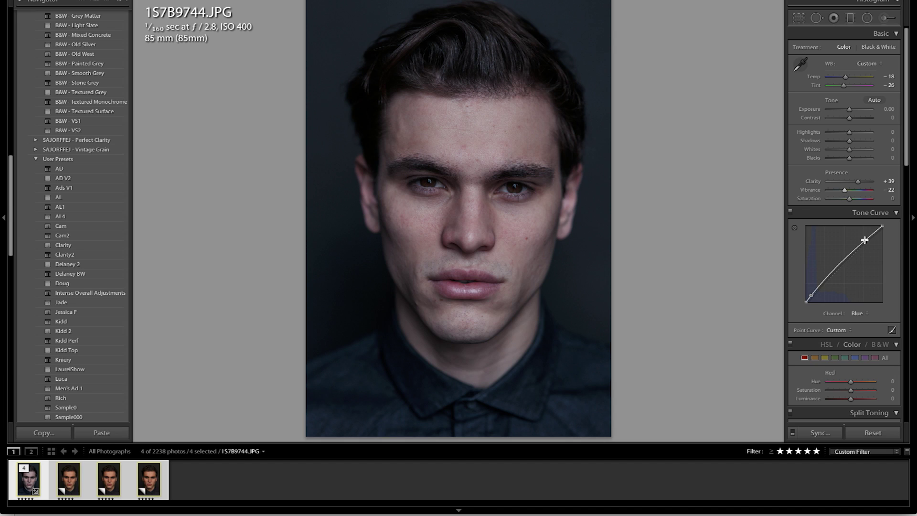
Step: Add a slightly lowered midtone point and a highlight point to the Blue tone curve
click(843, 260)
mouse_move(843, 260)
mouse_down()
mouse_move(844, 310)
mouse_move(841, 277)
mouse_up()
mouse_move(870, 238)
mouse_down()
mouse_move(863, 223)
mouse_move(866, 243)
mouse_up()
Step: Select only the toned headshot and its unedited copy, view them in Survey, then return to Develop
ctrl+click(75, 488)
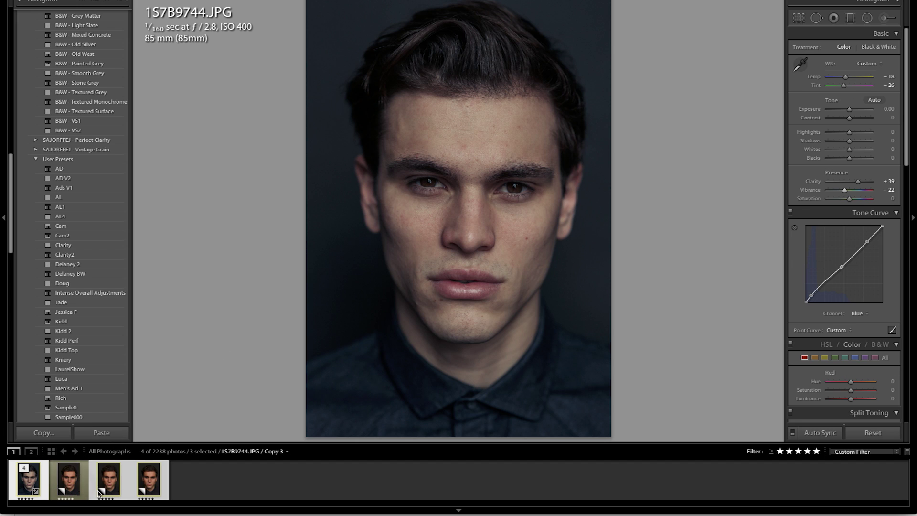
ctrl+click(98, 491)
ctrl+click(142, 489)
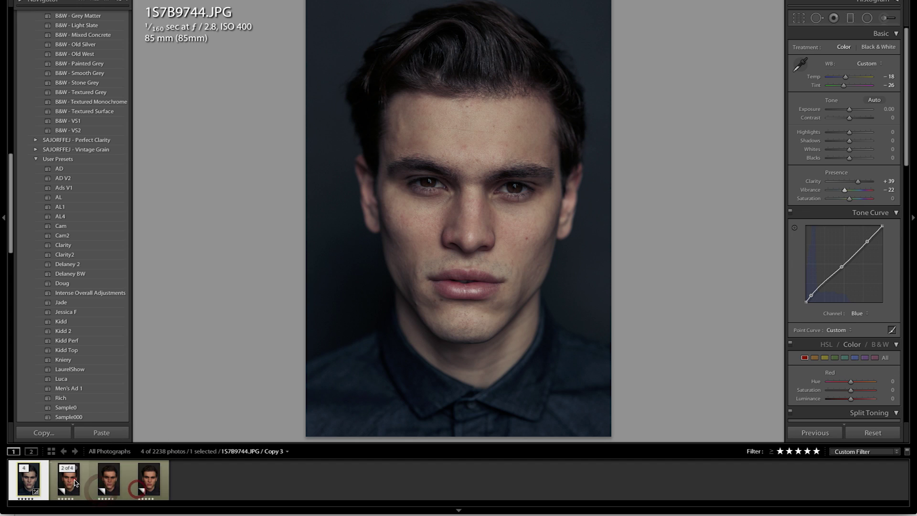
ctrl+click(75, 482)
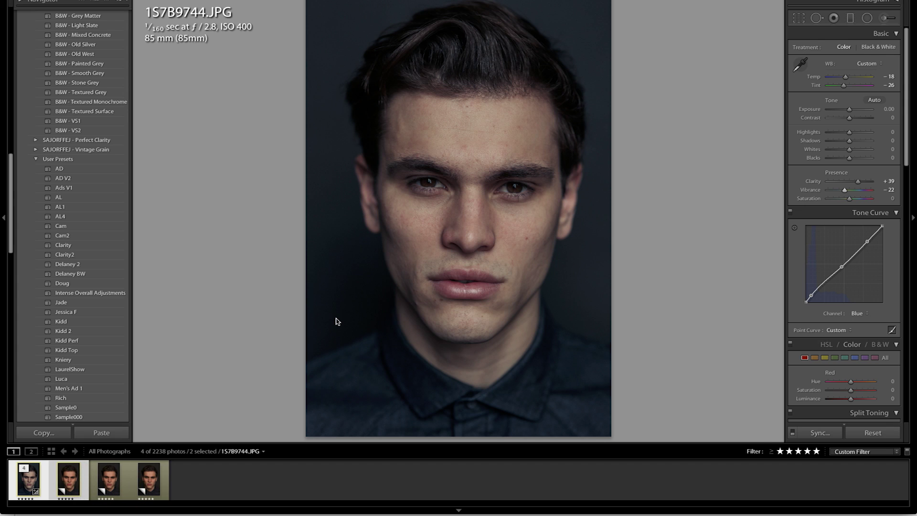
key(n)
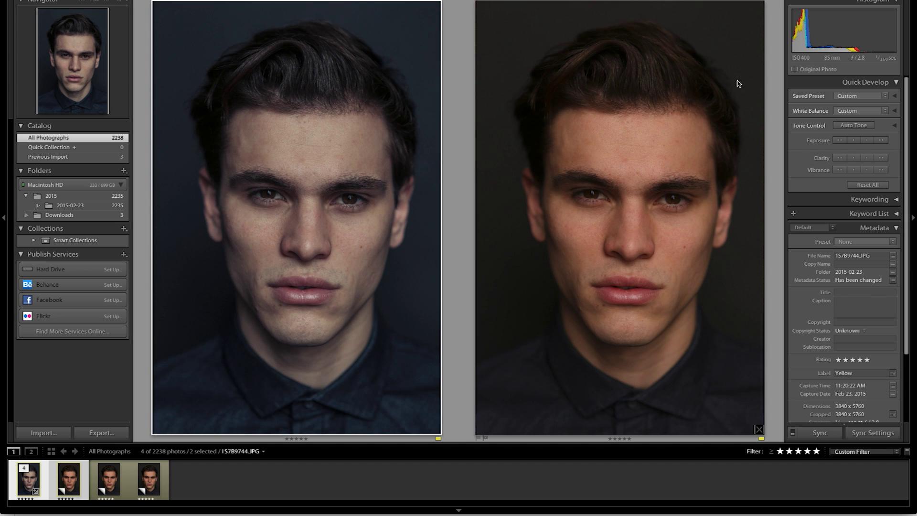
key(d)
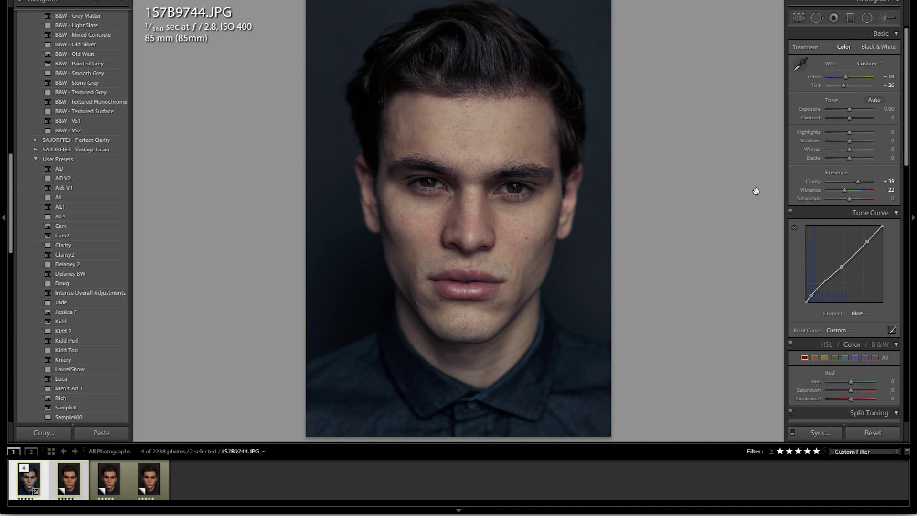
Step: Save the current settings as a new Develop preset named 'asdf', then open unedited Copy 3
scroll(95, 74, up, 15)
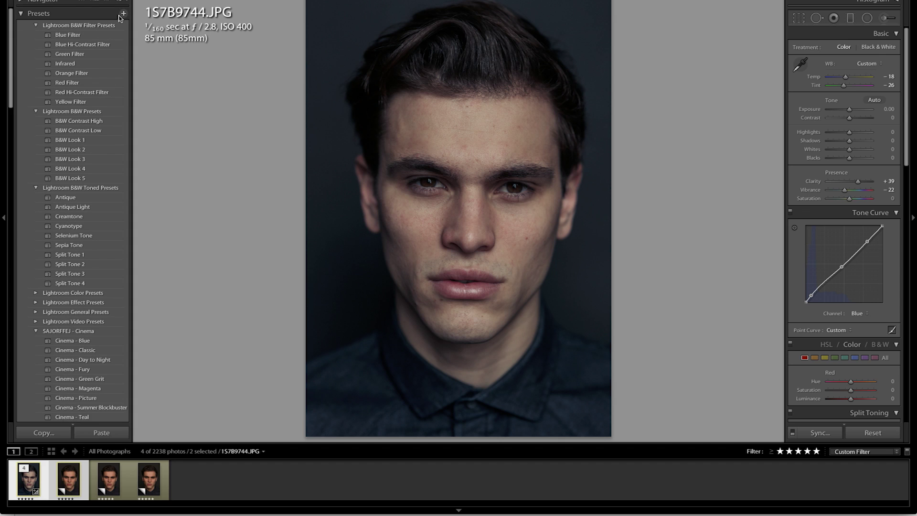
click(123, 13)
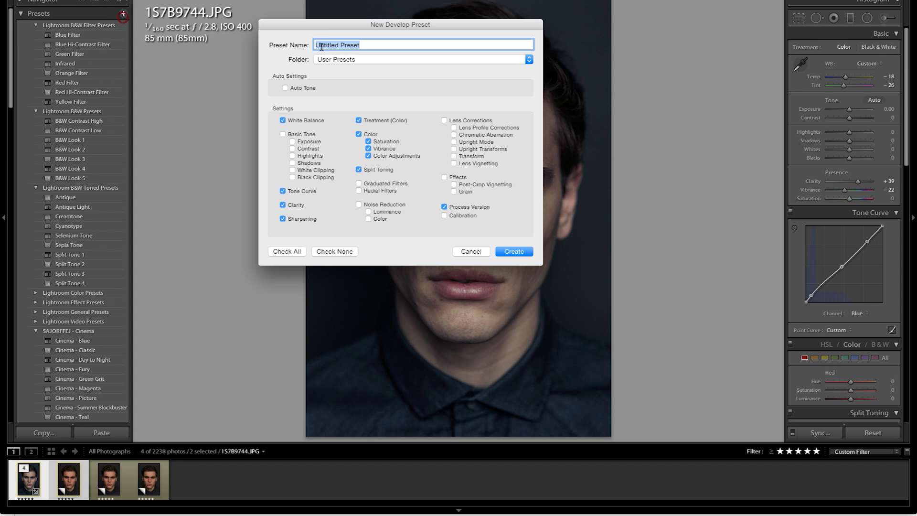
text(asdf)
click(516, 253)
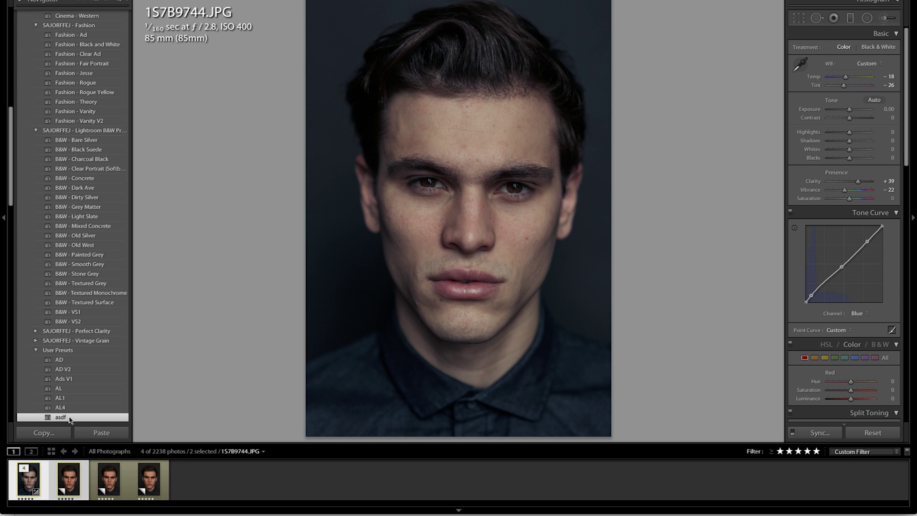
click(69, 478)
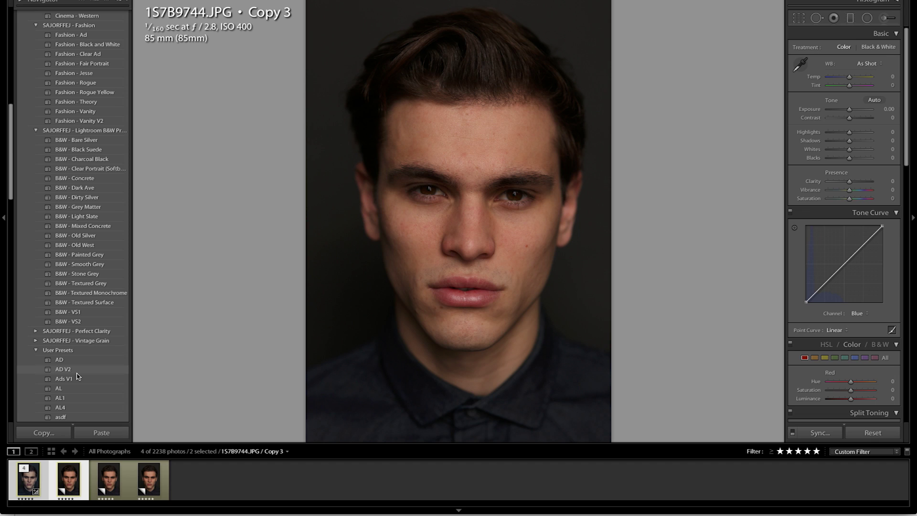
Step: Apply the asdf user preset to Copy 3 of the headshot
click(73, 417)
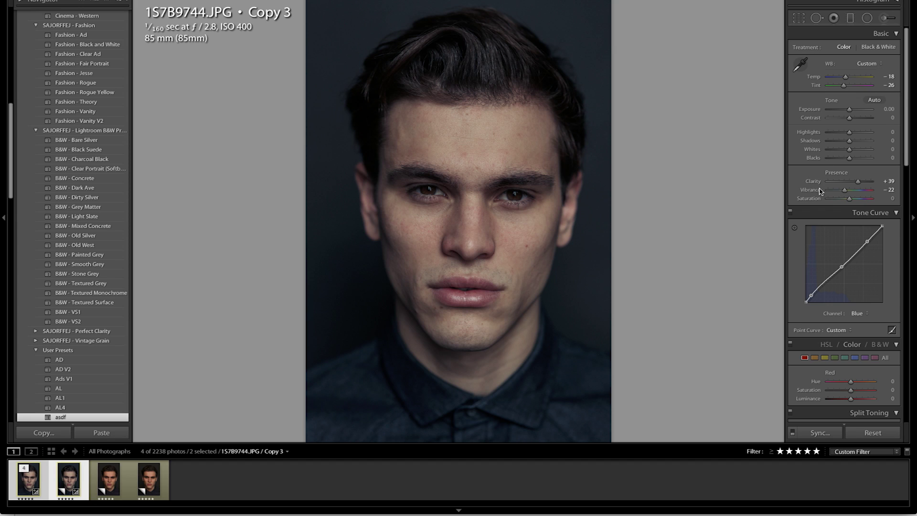
scroll(821, 208, down, 1)
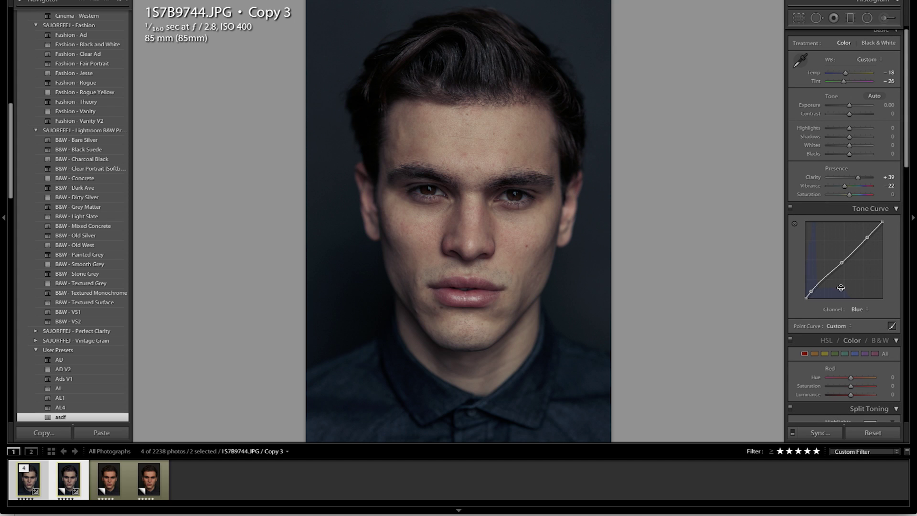
scroll(849, 282, down, 2)
scroll(849, 282, down, 4)
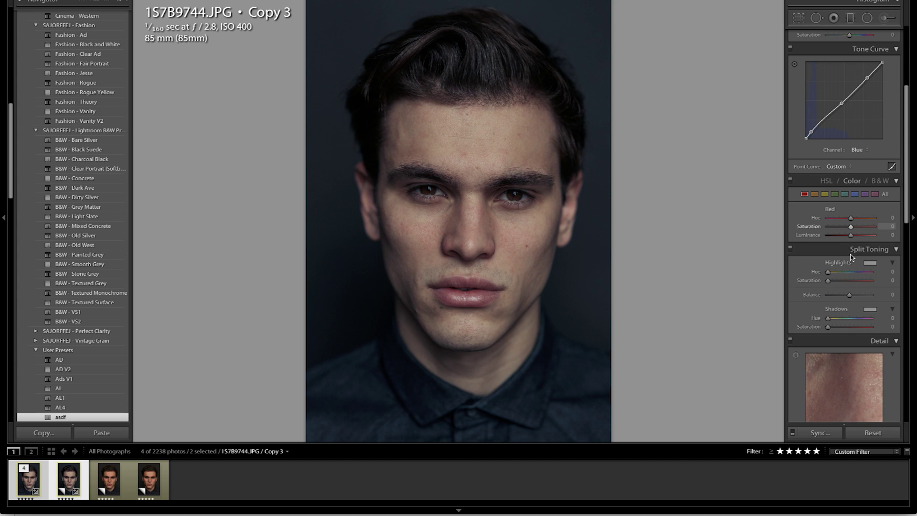
scroll(842, 133, up, 6)
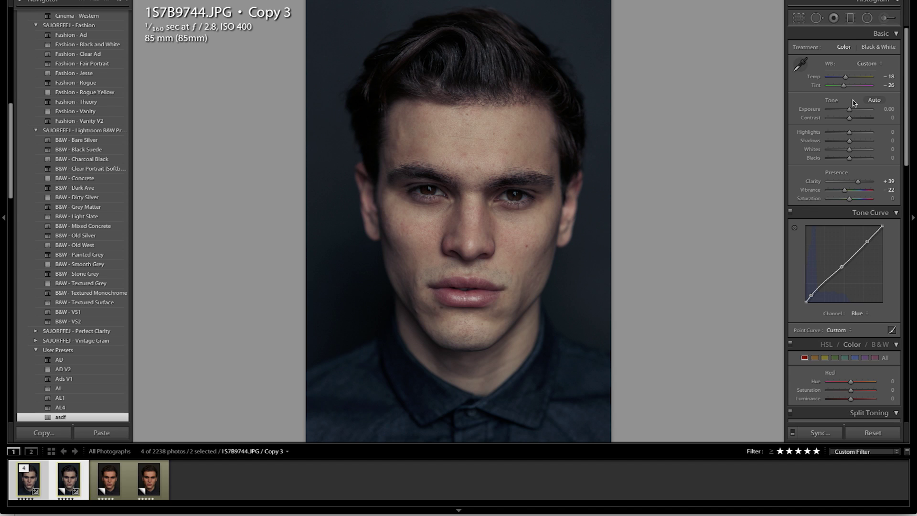
scroll(854, 103, down, 2)
scroll(579, 226, down, 2)
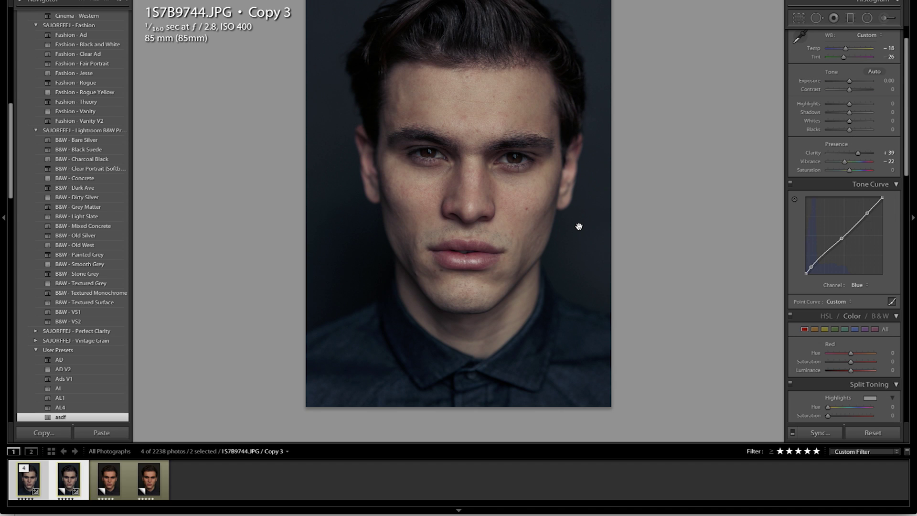